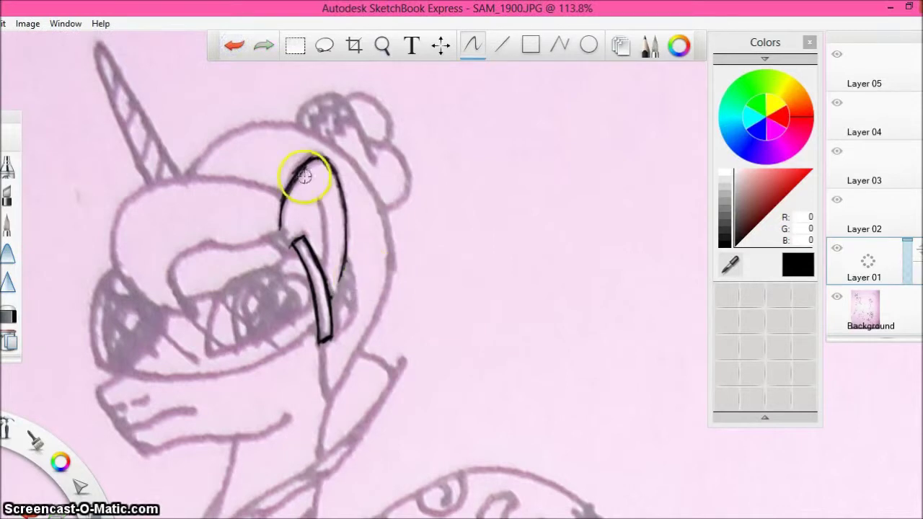
# Step: Ink the first unicorn's ear, the visor strap and the earpiece behind it in black over the sketch
pyautogui.click(336, 324)
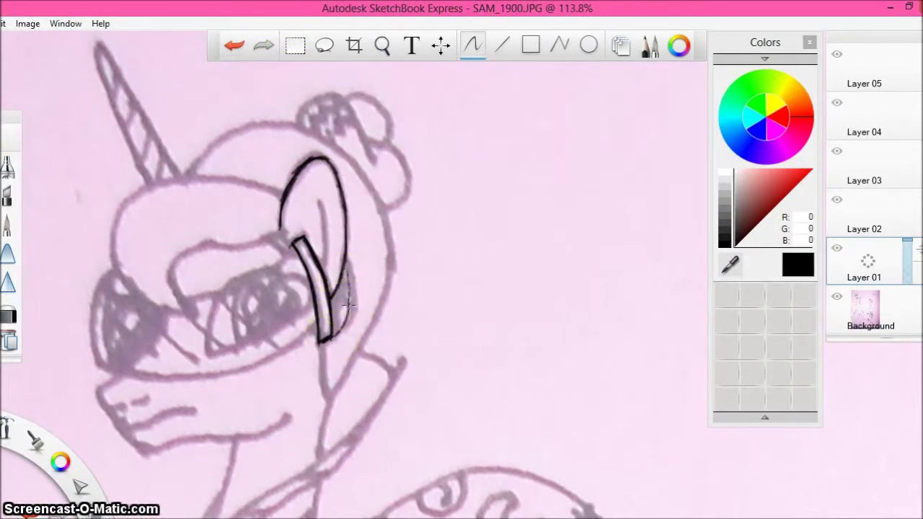
pyautogui.press('Delete')
pyautogui.click(234, 46)
pyautogui.moveTo(324, 255); pyautogui.dragTo(323, 269)
pyautogui.doubleClick(7, 167)
pyautogui.click(264, 207)
pyautogui.click(220, 290)
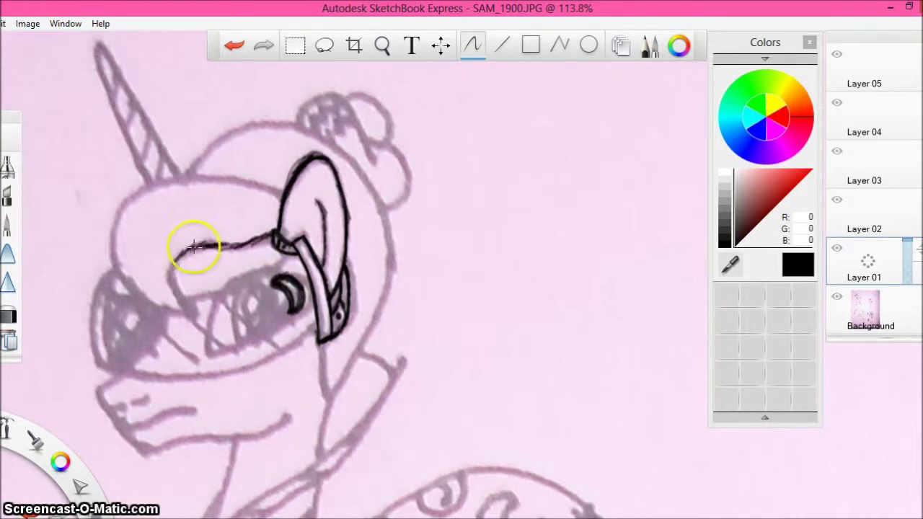
# Step: Trace the unicorn's fringe and the hair outline around the head down to its pointed tip
pyautogui.doubleClick(9, 170)
pyautogui.click(267, 207)
pyautogui.click(215, 286)
pyautogui.moveTo(117, 223); pyautogui.dragTo(120, 211)
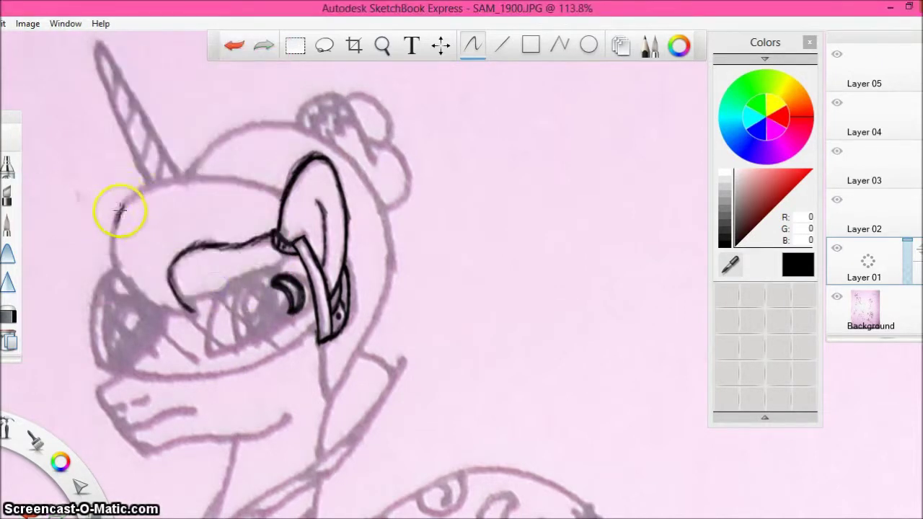
pyautogui.moveTo(127, 285)
pyautogui.mouseDown()
pyautogui.moveTo(145, 191)
pyautogui.moveTo(209, 176)
pyautogui.moveTo(259, 128)
pyautogui.moveTo(314, 134)
pyautogui.moveTo(347, 155)
pyautogui.moveTo(390, 263)
pyautogui.moveTo(332, 390)
pyautogui.mouseUp()
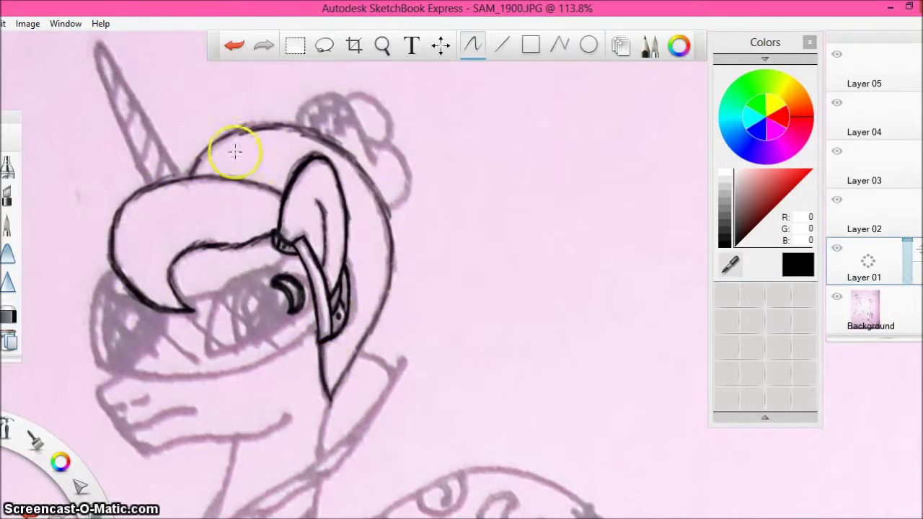
# Step: Trace the horn with its spiral stripes and the rounded hair buns at the back of the head
pyautogui.moveTo(152, 180); pyautogui.dragTo(98, 35)
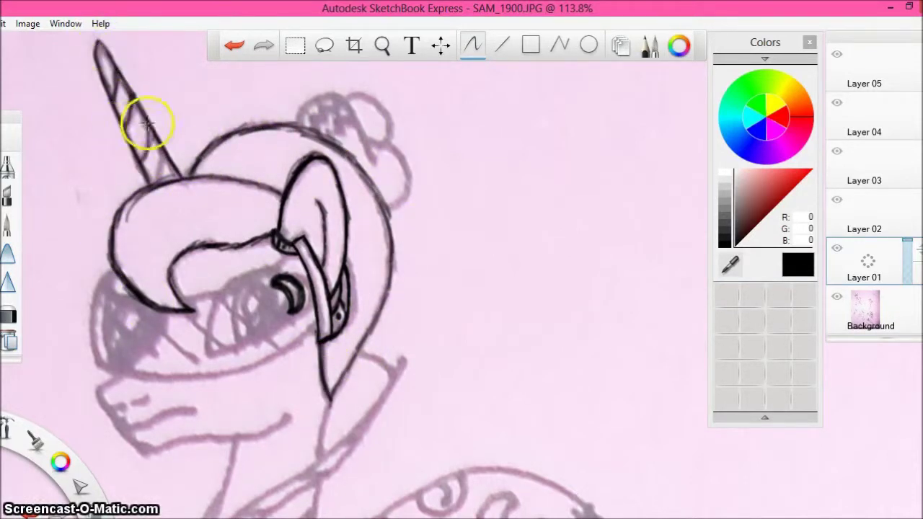
pyautogui.moveTo(367, 142)
pyautogui.mouseDown()
pyautogui.moveTo(397, 163)
pyautogui.moveTo(392, 206)
pyautogui.mouseUp()
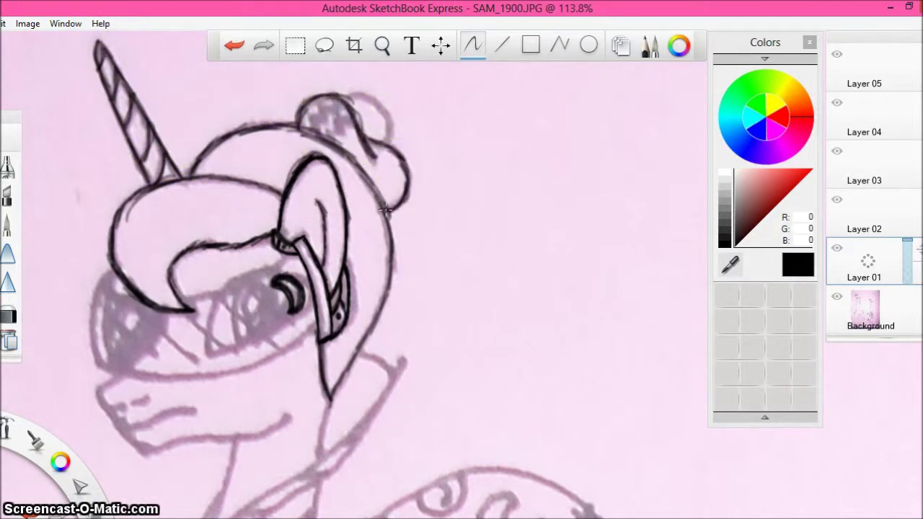
pyautogui.moveTo(350, 94); pyautogui.dragTo(387, 141)
# Step: Trace the visor's outline across the face and the almond outline of the nearer eye
pyautogui.click(382, 45)
pyautogui.moveTo(519, 302)
pyautogui.mouseDown()
pyautogui.moveTo(632, 284)
pyautogui.moveTo(619, 161)
pyautogui.mouseUp()
pyautogui.click(261, 170)
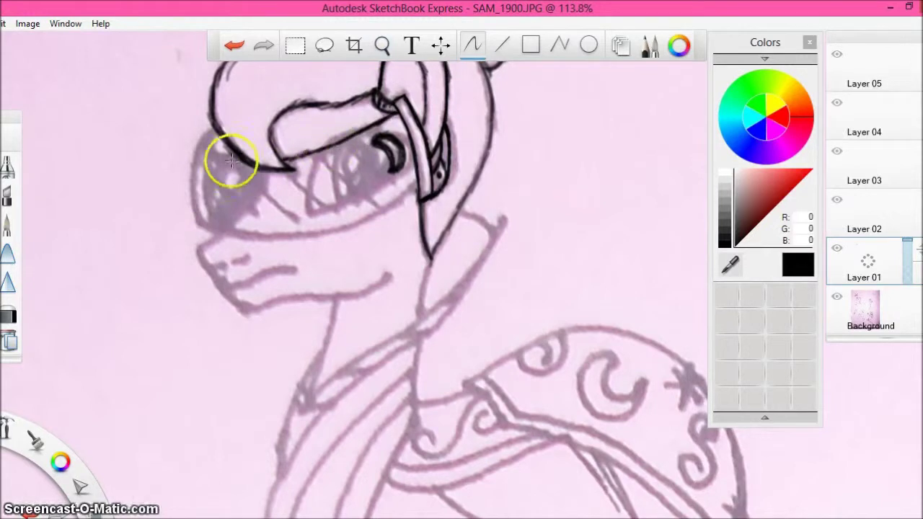
pyautogui.moveTo(225, 128)
pyautogui.mouseDown()
pyautogui.moveTo(199, 164)
pyautogui.moveTo(204, 226)
pyautogui.mouseUp()
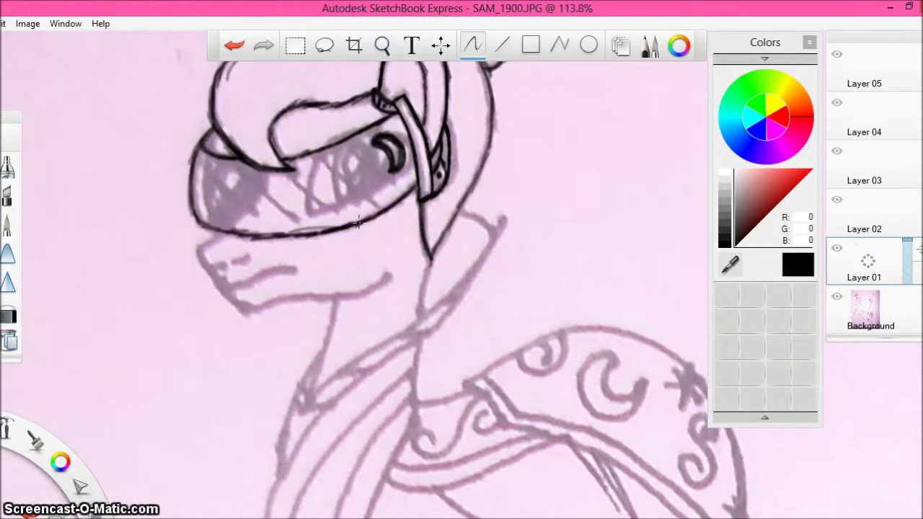
pyautogui.moveTo(329, 146)
pyautogui.mouseDown()
pyautogui.moveTo(345, 132)
pyautogui.moveTo(316, 214)
pyautogui.moveTo(391, 177)
pyautogui.mouseUp()
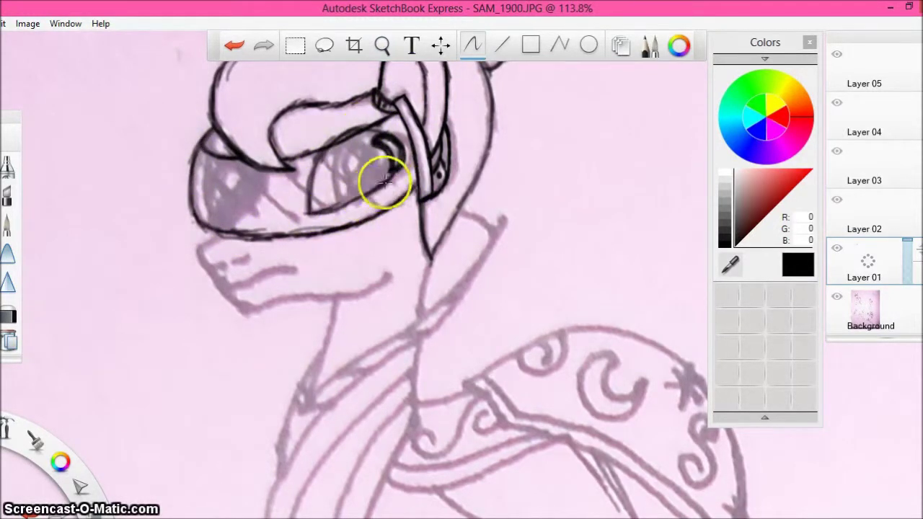
# Step: Trace the muzzle, nostrils and mouth, and ink both eyes with black-filled irises around the highlights
pyautogui.moveTo(199, 252); pyautogui.dragTo(256, 314)
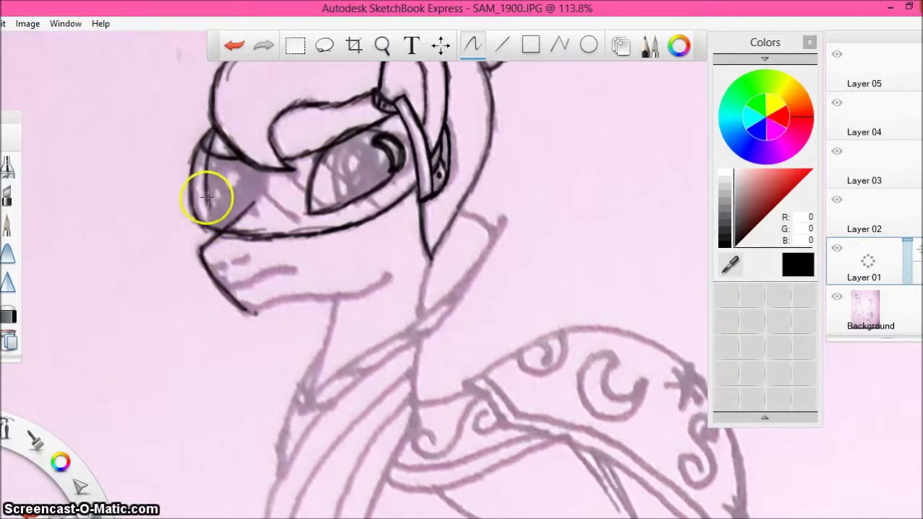
pyautogui.moveTo(225, 157)
pyautogui.mouseDown()
pyautogui.moveTo(264, 181)
pyautogui.moveTo(211, 156)
pyautogui.moveTo(205, 187)
pyautogui.moveTo(232, 221)
pyautogui.mouseUp()
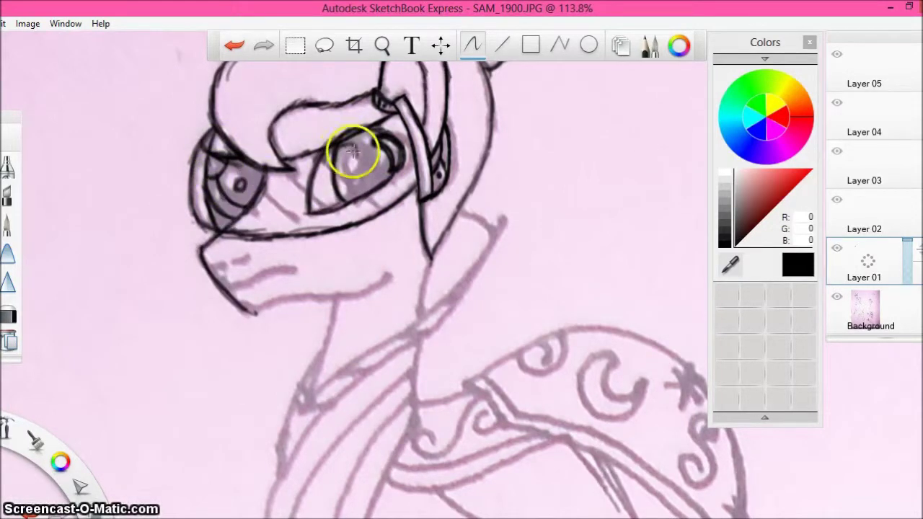
pyautogui.moveTo(226, 164); pyautogui.dragTo(210, 176)
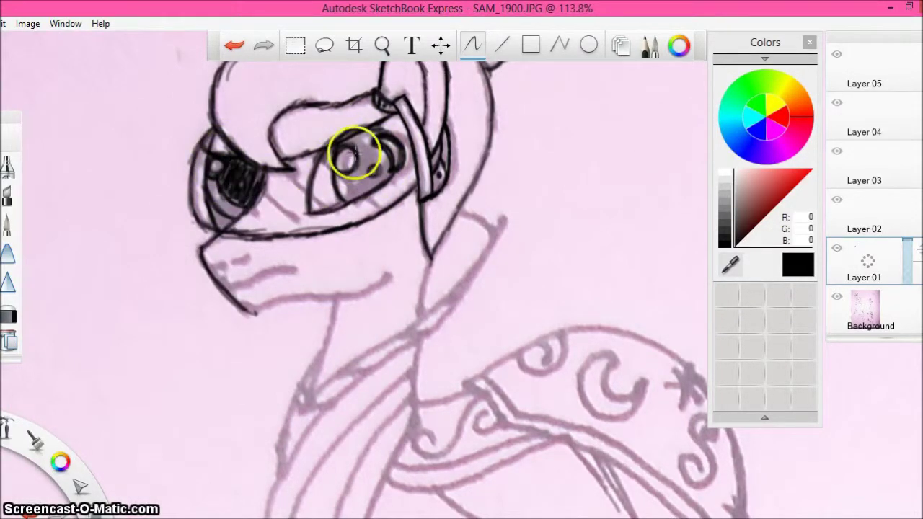
pyautogui.moveTo(319, 172); pyautogui.dragTo(307, 214)
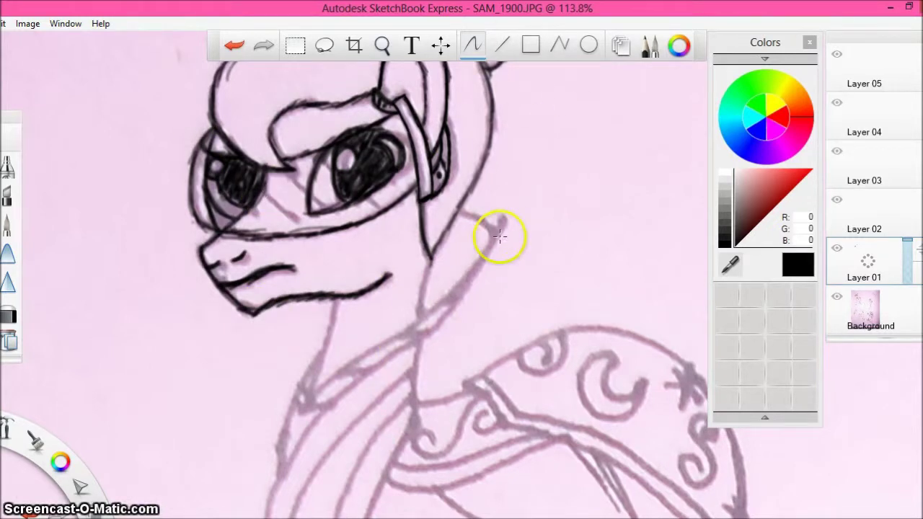
# Step: Trace the neck and the raised collar crossing it, and add the diagonal glare lines on the visor
pyautogui.moveTo(474, 268); pyautogui.dragTo(306, 403)
pyautogui.moveTo(334, 309)
pyautogui.mouseDown()
pyautogui.moveTo(295, 395)
pyautogui.moveTo(280, 472)
pyautogui.mouseUp()
pyautogui.moveTo(504, 218)
pyautogui.mouseDown()
pyautogui.moveTo(442, 312)
pyautogui.moveTo(327, 410)
pyautogui.mouseUp()
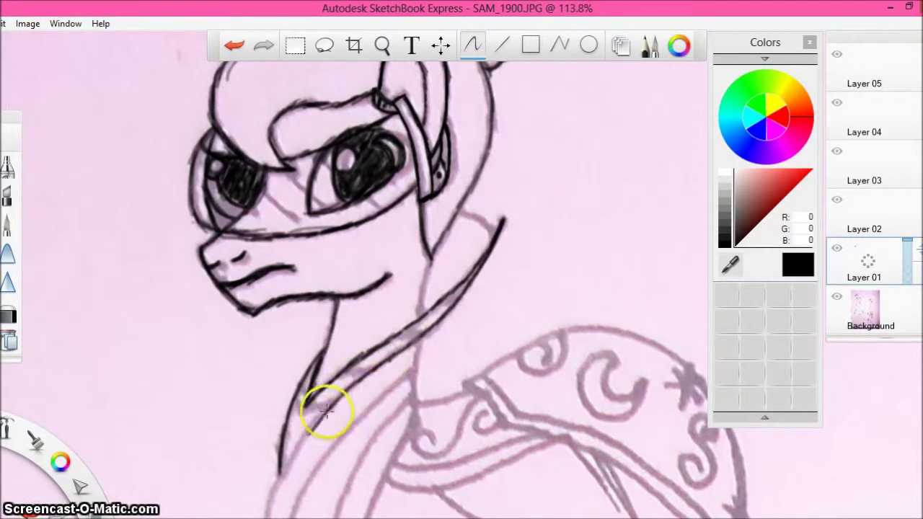
pyautogui.moveTo(437, 256); pyautogui.dragTo(420, 317)
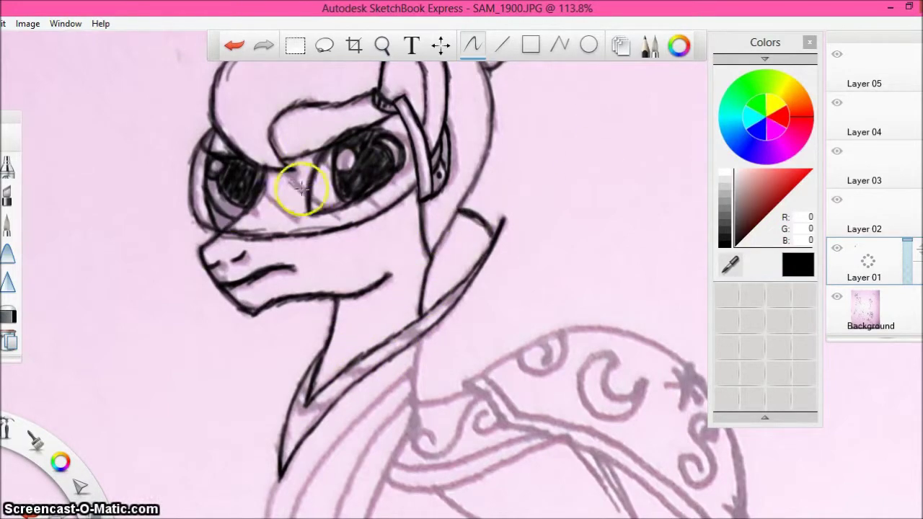
pyautogui.moveTo(301, 189); pyautogui.dragTo(309, 197)
pyautogui.moveTo(265, 188); pyautogui.dragTo(302, 222)
# Step: Trace the collar's cross bands and the hanging scarf folds on the chest, including the small crescent moon
pyautogui.press('space')
pyautogui.moveTo(169, 382); pyautogui.dragTo(123, 309)
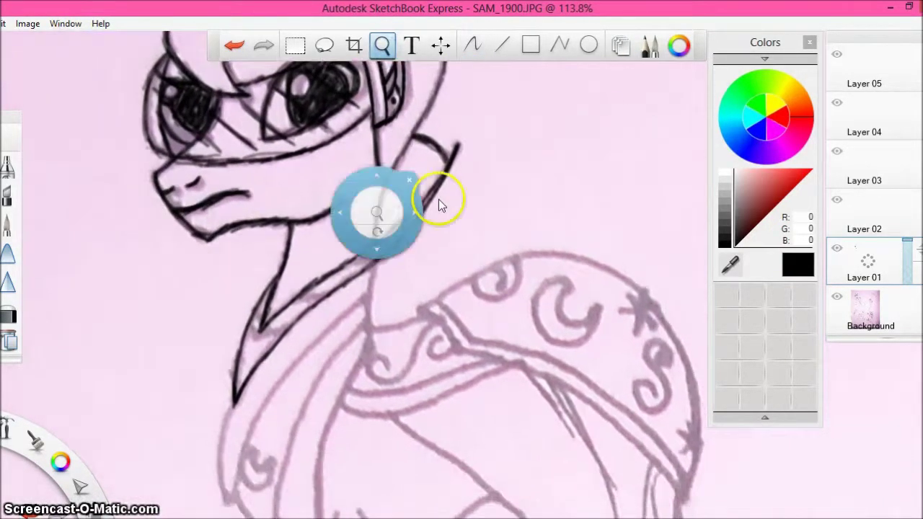
pyautogui.moveTo(141, 387); pyautogui.dragTo(50, 267)
pyautogui.moveTo(173, 213); pyautogui.dragTo(200, 209)
pyautogui.moveTo(199, 182); pyautogui.dragTo(237, 176)
pyautogui.moveTo(257, 144)
pyautogui.mouseDown()
pyautogui.moveTo(288, 141)
pyautogui.moveTo(278, 222)
pyautogui.mouseUp()
pyautogui.moveTo(144, 285); pyautogui.dragTo(139, 389)
pyautogui.moveTo(276, 179)
pyautogui.mouseDown()
pyautogui.moveTo(190, 268)
pyautogui.moveTo(140, 389)
pyautogui.moveTo(204, 441)
pyautogui.mouseUp()
pyautogui.moveTo(204, 441)
pyautogui.mouseDown()
pyautogui.moveTo(188, 412)
pyautogui.moveTo(233, 256)
pyautogui.moveTo(277, 206)
pyautogui.mouseUp()
pyautogui.moveTo(203, 283); pyautogui.dragTo(196, 412)
pyautogui.moveTo(281, 216)
pyautogui.mouseDown()
pyautogui.moveTo(226, 385)
pyautogui.moveTo(238, 443)
pyautogui.mouseUp()
# Step: Trace the outline of the cape over the back and the double band running below the neck
pyautogui.moveTo(335, 183)
pyautogui.mouseDown()
pyautogui.moveTo(403, 149)
pyautogui.moveTo(521, 154)
pyautogui.moveTo(581, 223)
pyautogui.moveTo(597, 374)
pyautogui.mouseUp()
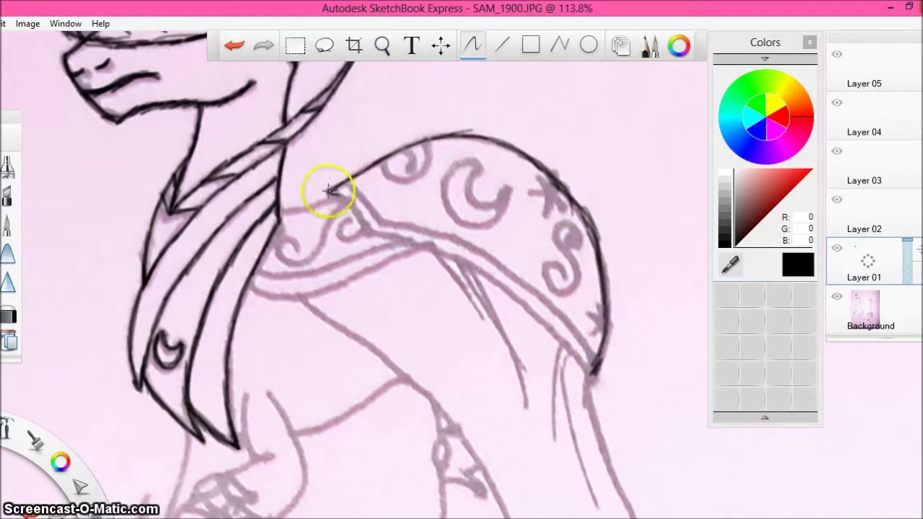
pyautogui.moveTo(330, 191); pyautogui.dragTo(252, 288)
pyautogui.moveTo(366, 230)
pyautogui.mouseDown()
pyautogui.moveTo(442, 249)
pyautogui.moveTo(597, 373)
pyautogui.moveTo(591, 219)
pyautogui.mouseUp()
pyautogui.moveTo(258, 269); pyautogui.dragTo(414, 241)
# Step: Ink the cape's swirls, crescent moon and stars, and trace the inner border line along its hem
pyautogui.moveTo(334, 216); pyautogui.dragTo(296, 248)
pyautogui.moveTo(378, 160); pyautogui.dragTo(424, 142)
pyautogui.moveTo(479, 163)
pyautogui.mouseDown()
pyautogui.moveTo(507, 189)
pyautogui.moveTo(560, 189)
pyautogui.mouseUp()
pyautogui.moveTo(544, 177)
pyautogui.mouseDown()
pyautogui.moveTo(563, 205)
pyautogui.moveTo(544, 209)
pyautogui.mouseUp()
pyautogui.moveTo(565, 243); pyautogui.dragTo(557, 269)
pyautogui.moveTo(599, 305); pyautogui.dragTo(601, 336)
pyautogui.moveTo(588, 314); pyautogui.dragTo(606, 329)
pyautogui.moveTo(607, 312); pyautogui.dragTo(591, 333)
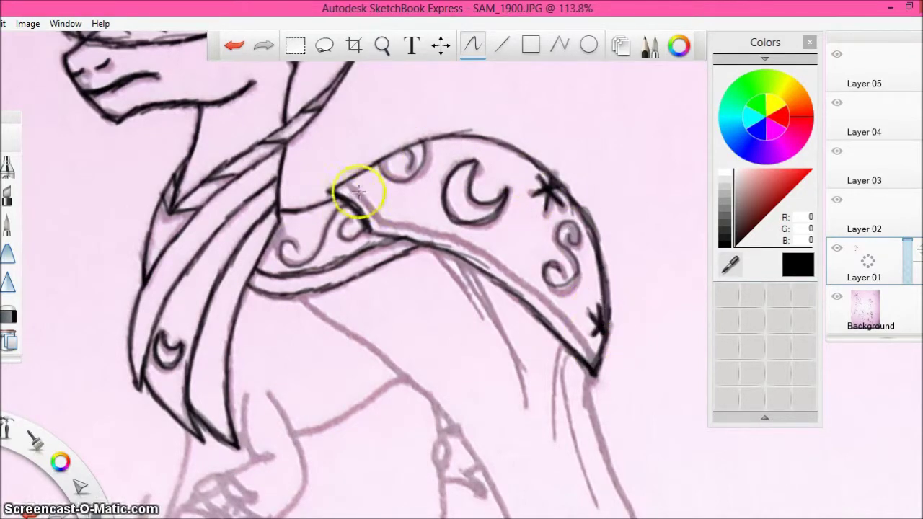
pyautogui.moveTo(496, 263); pyautogui.dragTo(581, 328)
# Step: Trace the raised foreleg with its jagged, gemmed cuff and the curved line joining it to the body
pyautogui.click(382, 46)
pyautogui.moveTo(328, 310); pyautogui.dragTo(371, 186)
pyautogui.moveTo(346, 445)
pyautogui.mouseDown()
pyautogui.moveTo(369, 373)
pyautogui.moveTo(212, 406)
pyautogui.mouseUp()
pyautogui.click(246, 134)
pyautogui.moveTo(143, 301)
pyautogui.mouseDown()
pyautogui.moveTo(159, 327)
pyautogui.moveTo(123, 347)
pyautogui.moveTo(139, 330)
pyautogui.mouseUp()
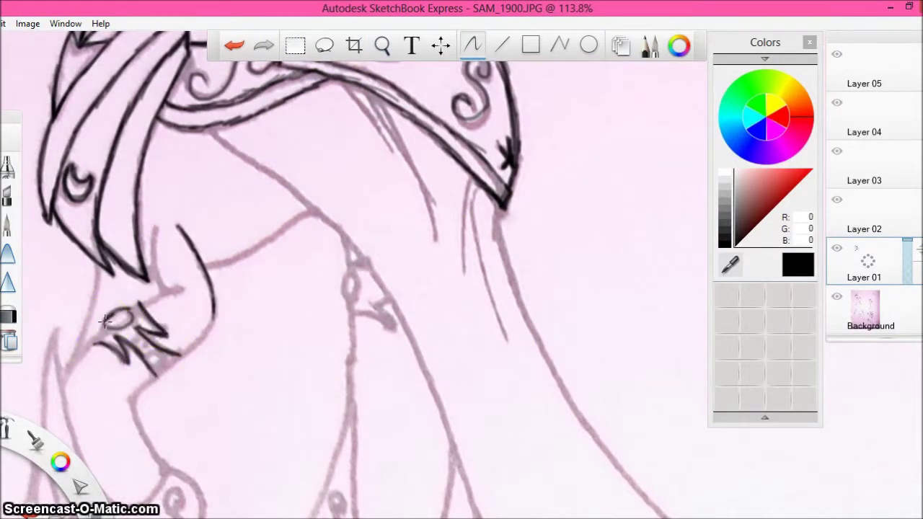
pyautogui.moveTo(162, 288); pyautogui.dragTo(155, 228)
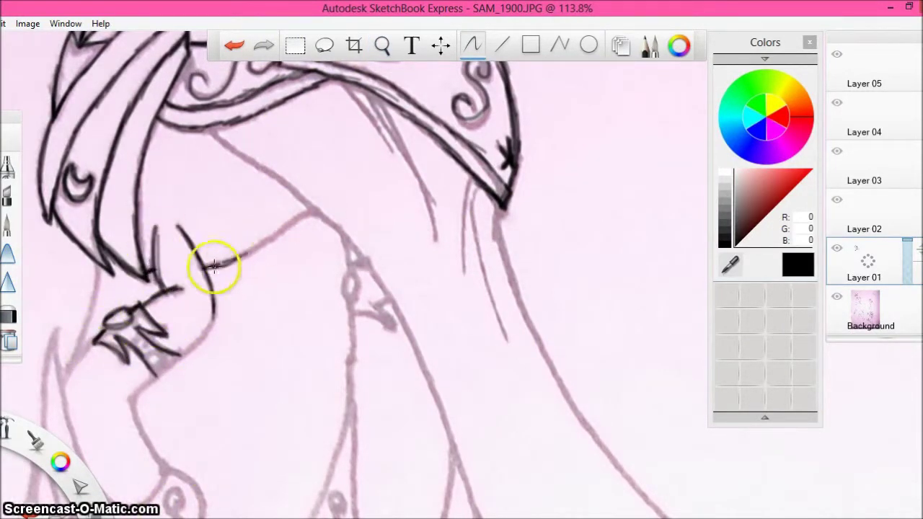
pyautogui.moveTo(207, 267); pyautogui.dragTo(315, 212)
# Step: Trace the long body and hind-leg contours below the cape, plus the thin fold lines under its hem
pyautogui.moveTo(209, 131)
pyautogui.mouseDown()
pyautogui.moveTo(348, 280)
pyautogui.moveTo(433, 387)
pyautogui.moveTo(459, 450)
pyautogui.mouseUp()
pyautogui.moveTo(507, 184)
pyautogui.mouseDown()
pyautogui.moveTo(497, 202)
pyautogui.moveTo(567, 395)
pyautogui.mouseUp()
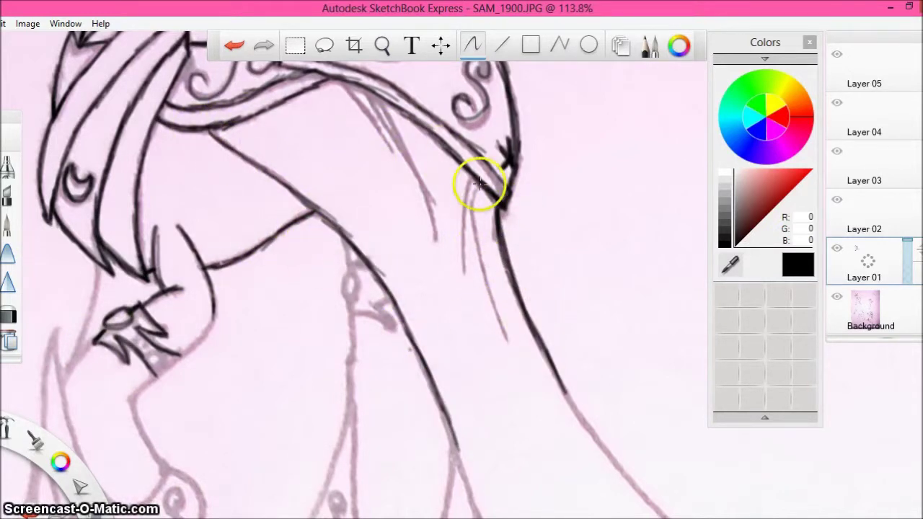
pyautogui.moveTo(478, 183); pyautogui.dragTo(467, 169)
pyautogui.moveTo(339, 76); pyautogui.dragTo(400, 143)
# Step: On Layer 02, trace the second unicorn's horn with its stripes and the outline of the ear
pyautogui.press('space')
pyautogui.moveTo(543, 376)
pyautogui.mouseDown()
pyautogui.moveTo(533, 218)
pyautogui.moveTo(592, 194)
pyautogui.mouseUp()
pyautogui.moveTo(105, 148)
pyautogui.mouseDown()
pyautogui.moveTo(167, 326)
pyautogui.moveTo(231, 302)
pyautogui.moveTo(181, 232)
pyautogui.moveTo(261, 141)
pyautogui.mouseUp()
pyautogui.moveTo(118, 188)
pyautogui.mouseDown()
pyautogui.moveTo(93, 206)
pyautogui.moveTo(137, 397)
pyautogui.mouseUp()
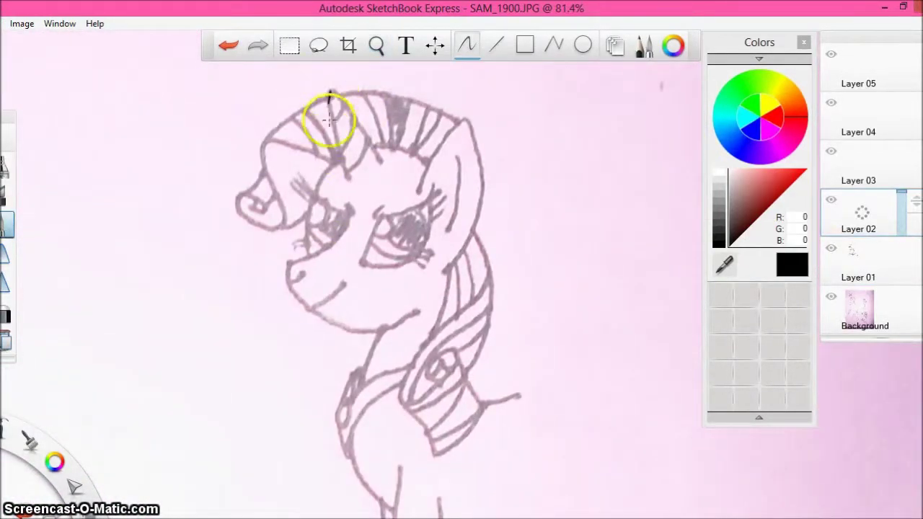
pyautogui.moveTo(329, 119)
pyautogui.mouseDown()
pyautogui.moveTo(342, 159)
pyautogui.moveTo(344, 104)
pyautogui.moveTo(367, 144)
pyautogui.mouseUp()
pyautogui.moveTo(431, 159)
pyautogui.mouseDown()
pyautogui.moveTo(465, 120)
pyautogui.moveTo(481, 191)
pyautogui.mouseUp()
pyautogui.moveTo(470, 126); pyautogui.dragTo(485, 146)
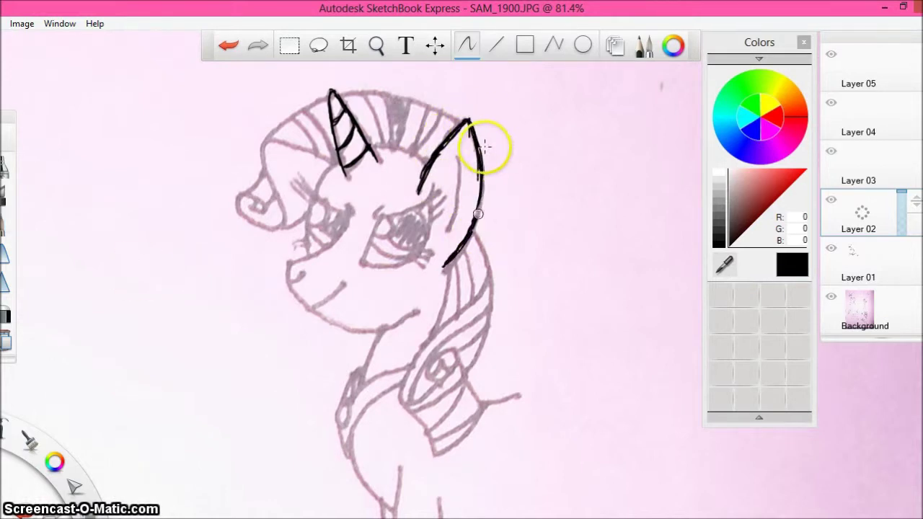
# Step: Ink the second unicorn's inner ear line and both eyes with lashes and black-filled irises
pyautogui.moveTo(455, 152)
pyautogui.mouseDown()
pyautogui.moveTo(449, 222)
pyautogui.moveTo(374, 215)
pyautogui.mouseUp()
pyautogui.moveTo(437, 193)
pyautogui.mouseDown()
pyautogui.moveTo(367, 216)
pyautogui.moveTo(401, 257)
pyautogui.moveTo(437, 206)
pyautogui.moveTo(416, 252)
pyautogui.moveTo(371, 230)
pyautogui.moveTo(382, 247)
pyautogui.moveTo(382, 216)
pyautogui.mouseUp()
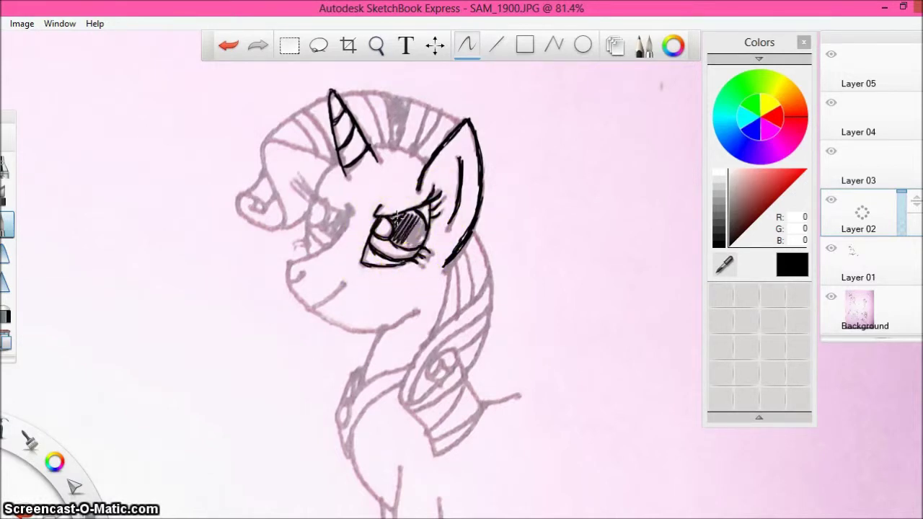
pyautogui.moveTo(305, 178); pyautogui.dragTo(334, 208)
pyautogui.hotkey('ctrl', 'z')
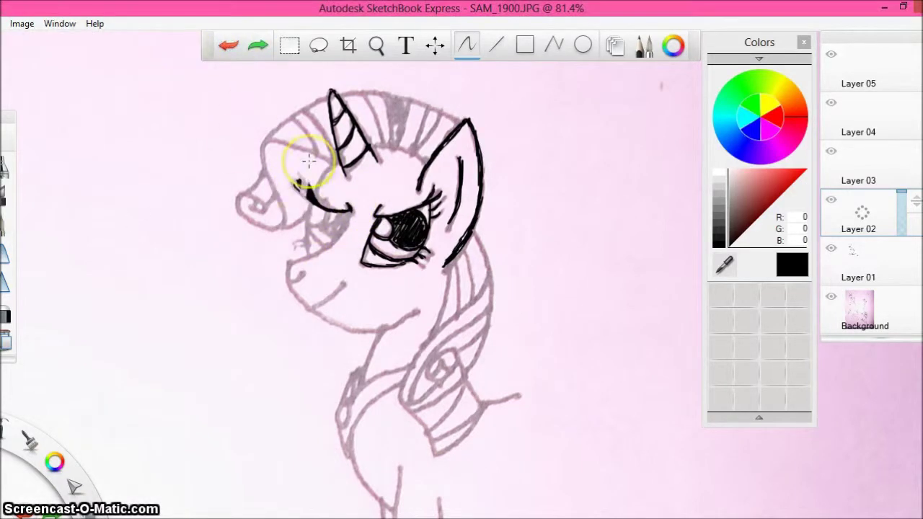
pyautogui.moveTo(299, 173); pyautogui.dragTo(311, 199)
pyautogui.moveTo(339, 163)
pyautogui.mouseDown()
pyautogui.moveTo(307, 254)
pyautogui.moveTo(348, 213)
pyautogui.mouseUp()
# Step: Trace the second unicorn's muzzle, smile and jaw, the curled hair over the shoulder and the neck collar
pyautogui.moveTo(290, 261); pyautogui.dragTo(290, 286)
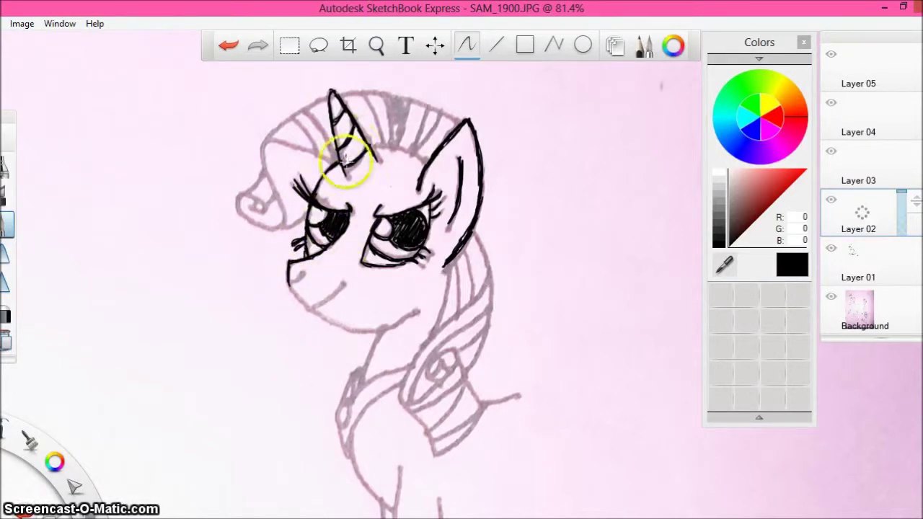
pyautogui.moveTo(297, 274)
pyautogui.mouseDown()
pyautogui.moveTo(305, 310)
pyautogui.moveTo(408, 315)
pyautogui.moveTo(301, 309)
pyautogui.moveTo(339, 290)
pyautogui.moveTo(309, 305)
pyautogui.mouseUp()
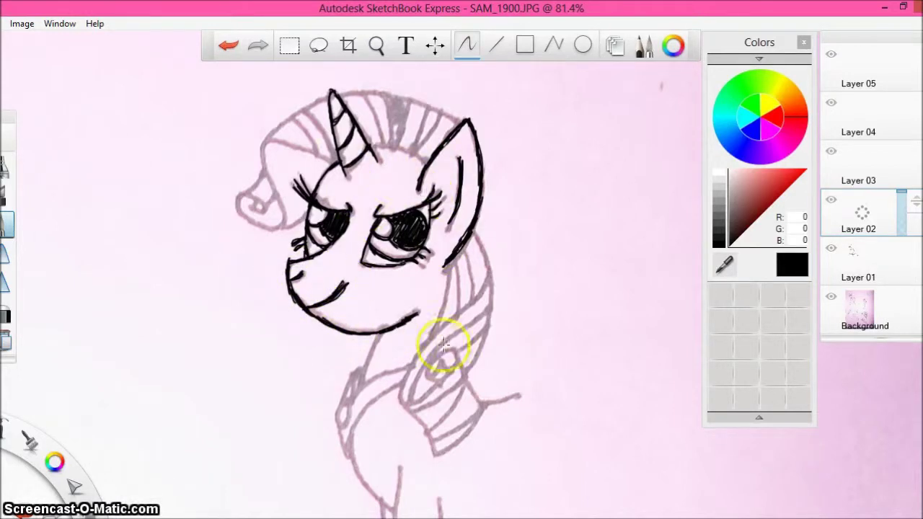
pyautogui.moveTo(402, 380)
pyautogui.mouseDown()
pyautogui.moveTo(473, 243)
pyautogui.moveTo(439, 292)
pyautogui.moveTo(480, 245)
pyautogui.moveTo(469, 363)
pyautogui.moveTo(420, 366)
pyautogui.moveTo(478, 404)
pyautogui.moveTo(419, 399)
pyautogui.moveTo(406, 418)
pyautogui.moveTo(422, 428)
pyautogui.moveTo(483, 408)
pyautogui.moveTo(435, 394)
pyautogui.mouseUp()
pyautogui.moveTo(475, 351)
pyautogui.mouseDown()
pyautogui.moveTo(469, 252)
pyautogui.moveTo(370, 387)
pyautogui.moveTo(380, 377)
pyautogui.moveTo(354, 379)
pyautogui.moveTo(340, 405)
pyautogui.moveTo(367, 408)
pyautogui.moveTo(336, 426)
pyautogui.mouseUp()
# Step: Trace the second unicorn's curled fringe, the top outline of the mane and its strand lines
pyautogui.moveTo(280, 148)
pyautogui.mouseDown()
pyautogui.moveTo(298, 149)
pyautogui.moveTo(243, 195)
pyautogui.moveTo(260, 204)
pyautogui.mouseUp()
pyautogui.moveTo(265, 171); pyautogui.dragTo(251, 189)
pyautogui.moveTo(308, 210); pyautogui.dragTo(290, 222)
pyautogui.moveTo(265, 143)
pyautogui.mouseDown()
pyautogui.moveTo(360, 94)
pyautogui.moveTo(460, 120)
pyautogui.mouseUp()
pyautogui.moveTo(358, 96)
pyautogui.mouseDown()
pyautogui.moveTo(392, 142)
pyautogui.moveTo(371, 103)
pyautogui.moveTo(411, 93)
pyautogui.moveTo(389, 103)
pyautogui.moveTo(417, 145)
pyautogui.mouseUp()
pyautogui.click(228, 45)
pyautogui.moveTo(439, 113); pyautogui.dragTo(427, 147)
pyautogui.moveTo(308, 114); pyautogui.dragTo(329, 153)
pyautogui.moveTo(293, 121); pyautogui.dragTo(319, 150)
# Step: Trace the second unicorn's chest curve, the upper part of the front leg and the start of the belly
pyautogui.click(377, 45)
pyautogui.moveTo(208, 480)
pyautogui.mouseDown()
pyautogui.moveTo(209, 310)
pyautogui.moveTo(168, 255)
pyautogui.mouseUp()
pyautogui.moveTo(312, 206)
pyautogui.mouseDown()
pyautogui.moveTo(330, 266)
pyautogui.moveTo(353, 285)
pyautogui.mouseUp()
pyautogui.moveTo(360, 241); pyautogui.dragTo(337, 384)
pyautogui.moveTo(400, 271); pyautogui.dragTo(396, 362)
pyautogui.moveTo(401, 299); pyautogui.dragTo(445, 295)
# Step: Trace the lower front leg down to the hoof, and the edge of the leg behind it
pyautogui.click(376, 45)
pyautogui.moveTo(204, 362)
pyautogui.mouseDown()
pyautogui.moveTo(216, 229)
pyautogui.moveTo(183, 206)
pyautogui.mouseUp()
pyautogui.click(4, 231)
pyautogui.moveTo(317, 224); pyautogui.dragTo(290, 312)
pyautogui.moveTo(290, 314); pyautogui.dragTo(243, 396)
pyautogui.moveTo(277, 347); pyautogui.dragTo(233, 416)
pyautogui.moveTo(378, 190); pyautogui.dragTo(362, 258)
pyautogui.moveTo(365, 252); pyautogui.dragTo(331, 435)
pyautogui.moveTo(233, 415)
pyautogui.mouseDown()
pyautogui.moveTo(261, 437)
pyautogui.moveTo(332, 433)
pyautogui.mouseUp()
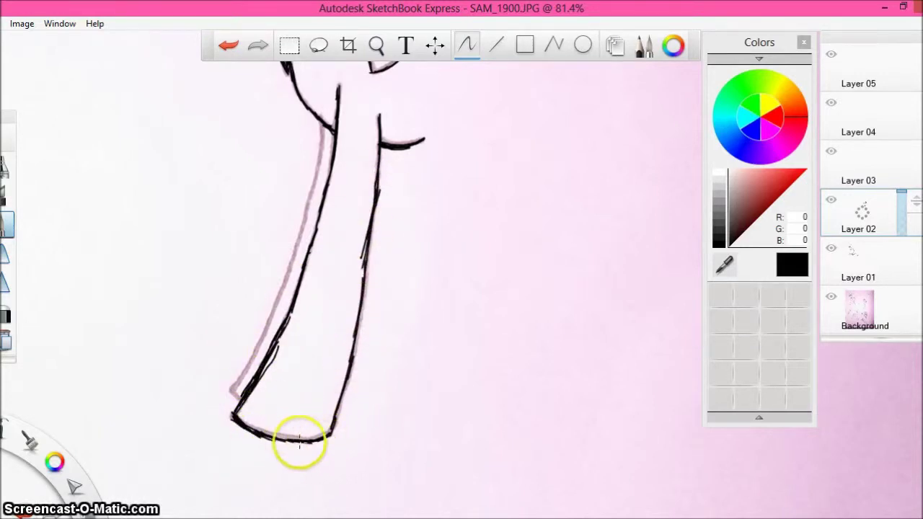
pyautogui.moveTo(322, 126); pyautogui.dragTo(281, 278)
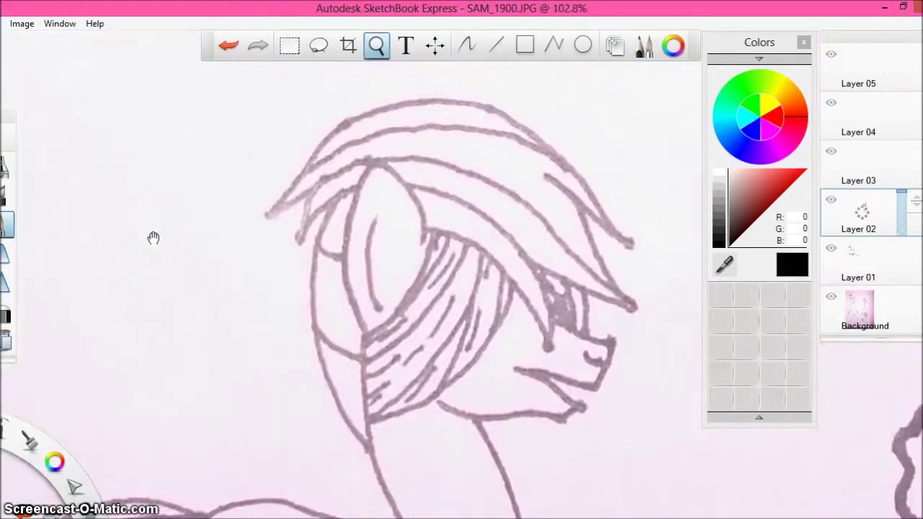
# Step: Trace the third pony's ear outline and the back line of its neck
pyautogui.moveTo(364, 160)
pyautogui.mouseDown()
pyautogui.moveTo(339, 256)
pyautogui.moveTo(356, 330)
pyautogui.mouseUp()
pyautogui.moveTo(364, 160)
pyautogui.mouseDown()
pyautogui.moveTo(381, 167)
pyautogui.moveTo(416, 236)
pyautogui.mouseUp()
pyautogui.moveTo(357, 331); pyautogui.dragTo(355, 358)
pyautogui.moveTo(366, 328)
pyautogui.mouseDown()
pyautogui.moveTo(355, 336)
pyautogui.moveTo(350, 392)
pyautogui.moveTo(385, 499)
pyautogui.mouseUp()
pyautogui.moveTo(416, 228)
pyautogui.mouseDown()
pyautogui.moveTo(499, 273)
pyautogui.moveTo(542, 345)
pyautogui.moveTo(422, 252)
pyautogui.moveTo(371, 330)
pyautogui.moveTo(357, 333)
pyautogui.mouseUp()
# Step: Trace the outline of the swept hair section beside the third pony's ear and fill it with strand lines
pyautogui.moveTo(393, 411)
pyautogui.mouseDown()
pyautogui.moveTo(367, 417)
pyautogui.moveTo(486, 344)
pyautogui.moveTo(511, 286)
pyautogui.mouseUp()
pyautogui.moveTo(442, 236)
pyautogui.mouseDown()
pyautogui.moveTo(414, 286)
pyautogui.moveTo(437, 289)
pyautogui.moveTo(358, 362)
pyautogui.mouseUp()
pyautogui.moveTo(476, 251)
pyautogui.mouseDown()
pyautogui.moveTo(410, 375)
pyautogui.moveTo(363, 416)
pyautogui.mouseUp()
pyautogui.moveTo(462, 307); pyautogui.dragTo(431, 391)
pyautogui.moveTo(495, 271); pyautogui.dragTo(488, 331)
pyautogui.moveTo(446, 250); pyautogui.dragTo(424, 283)
pyautogui.moveTo(473, 305); pyautogui.dragTo(462, 348)
pyautogui.moveTo(428, 364); pyautogui.dragTo(389, 401)
pyautogui.moveTo(381, 384); pyautogui.dragTo(362, 399)
pyautogui.moveTo(472, 273); pyautogui.dragTo(422, 324)
pyautogui.moveTo(474, 290); pyautogui.dragTo(389, 338)
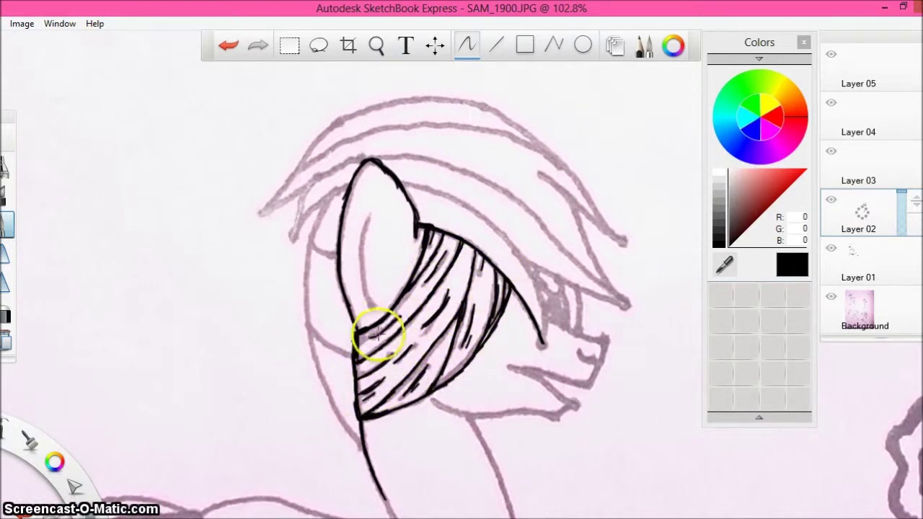
# Step: Trace the third pony's mane behind the ear, the swept fringe, the eye, muzzle and jaw
pyautogui.moveTo(349, 187)
pyautogui.mouseDown()
pyautogui.moveTo(307, 216)
pyautogui.moveTo(292, 242)
pyautogui.mouseUp()
pyautogui.moveTo(327, 199)
pyautogui.mouseDown()
pyautogui.moveTo(309, 247)
pyautogui.moveTo(363, 448)
pyautogui.mouseUp()
pyautogui.moveTo(312, 243); pyautogui.dragTo(336, 256)
pyautogui.moveTo(311, 329); pyautogui.dragTo(353, 356)
pyautogui.moveTo(315, 179)
pyautogui.mouseDown()
pyautogui.moveTo(297, 220)
pyautogui.moveTo(287, 197)
pyautogui.moveTo(391, 156)
pyautogui.mouseUp()
pyautogui.moveTo(298, 161)
pyautogui.mouseDown()
pyautogui.moveTo(396, 94)
pyautogui.moveTo(461, 99)
pyautogui.moveTo(525, 129)
pyautogui.moveTo(583, 206)
pyautogui.moveTo(567, 279)
pyautogui.moveTo(530, 268)
pyautogui.moveTo(613, 346)
pyautogui.moveTo(583, 289)
pyautogui.moveTo(591, 335)
pyautogui.moveTo(553, 292)
pyautogui.moveTo(515, 371)
pyautogui.moveTo(562, 377)
pyautogui.moveTo(523, 377)
pyautogui.moveTo(569, 404)
pyautogui.moveTo(437, 405)
pyautogui.moveTo(521, 412)
pyautogui.mouseUp()
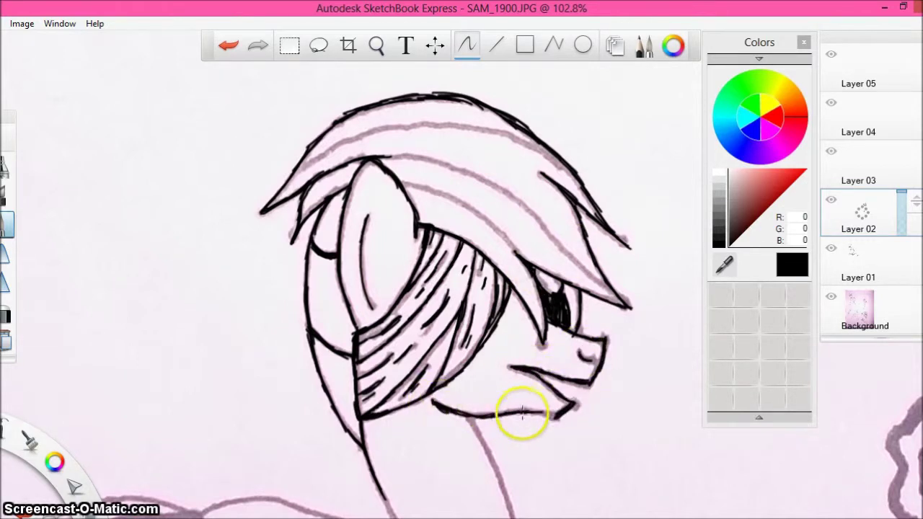
pyautogui.moveTo(341, 191)
pyautogui.mouseDown()
pyautogui.moveTo(426, 154)
pyautogui.moveTo(397, 181)
pyautogui.moveTo(289, 179)
pyautogui.moveTo(419, 123)
pyautogui.moveTo(555, 160)
pyautogui.mouseUp()
# Step: Trace the third pony's neck, chest, belly and the upper contours of its legs
pyautogui.press('space')
pyautogui.moveTo(211, 439)
pyautogui.mouseDown()
pyautogui.moveTo(282, 148)
pyautogui.moveTo(280, 90)
pyautogui.mouseUp()
pyautogui.moveTo(447, 144); pyautogui.dragTo(468, 186)
pyautogui.moveTo(535, 68); pyautogui.dragTo(580, 181)
pyautogui.moveTo(567, 137); pyautogui.dragTo(558, 312)
pyautogui.moveTo(535, 283)
pyautogui.mouseDown()
pyautogui.moveTo(548, 418)
pyautogui.moveTo(574, 518)
pyautogui.mouseUp()
pyautogui.moveTo(560, 311); pyautogui.dragTo(607, 517)
pyautogui.moveTo(487, 328)
pyautogui.mouseDown()
pyautogui.moveTo(488, 502)
pyautogui.moveTo(321, 305)
pyautogui.moveTo(462, 369)
pyautogui.moveTo(335, 353)
pyautogui.moveTo(313, 500)
pyautogui.mouseUp()
pyautogui.moveTo(360, 348); pyautogui.dragTo(339, 518)
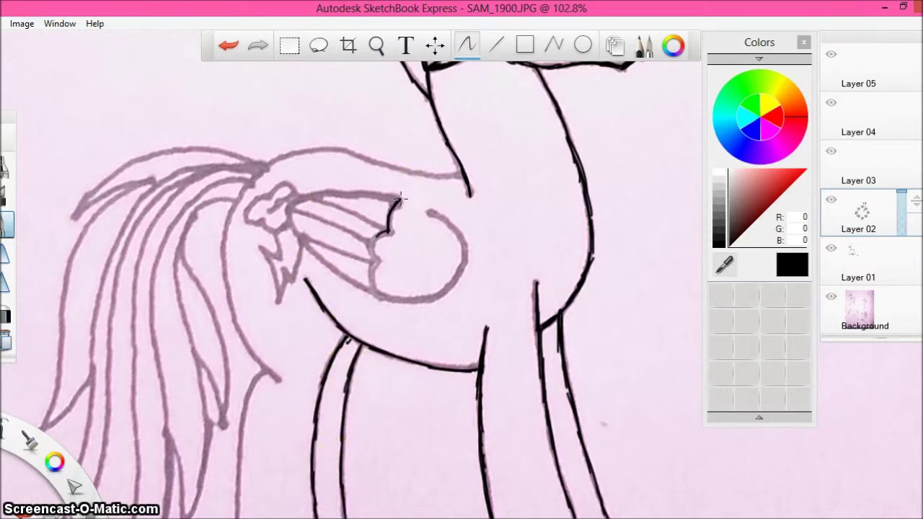
# Step: Trace the scalloped fan shape on the third pony's flank with its ribs, the curved front edge and the bow
pyautogui.moveTo(377, 260); pyautogui.dragTo(372, 290)
pyautogui.moveTo(430, 211)
pyautogui.mouseDown()
pyautogui.moveTo(459, 274)
pyautogui.moveTo(432, 296)
pyautogui.mouseUp()
pyautogui.moveTo(289, 209)
pyautogui.mouseDown()
pyautogui.moveTo(295, 229)
pyautogui.moveTo(425, 298)
pyautogui.moveTo(335, 193)
pyautogui.moveTo(399, 198)
pyautogui.mouseUp()
pyautogui.moveTo(290, 208); pyautogui.dragTo(369, 243)
pyautogui.moveTo(313, 198); pyautogui.dragTo(388, 230)
pyautogui.moveTo(299, 233); pyautogui.dragTo(374, 261)
pyautogui.hotkey('ctrl', 'z')
pyautogui.click(271, 209)
# Step: Trace the third pony's hindquarters and hind leg, and the upper and outer outline of the tail
pyautogui.moveTo(241, 193)
pyautogui.mouseDown()
pyautogui.moveTo(382, 161)
pyautogui.moveTo(465, 173)
pyautogui.moveTo(276, 377)
pyautogui.moveTo(267, 371)
pyautogui.moveTo(238, 516)
pyautogui.mouseUp()
pyautogui.moveTo(215, 198); pyautogui.dragTo(222, 337)
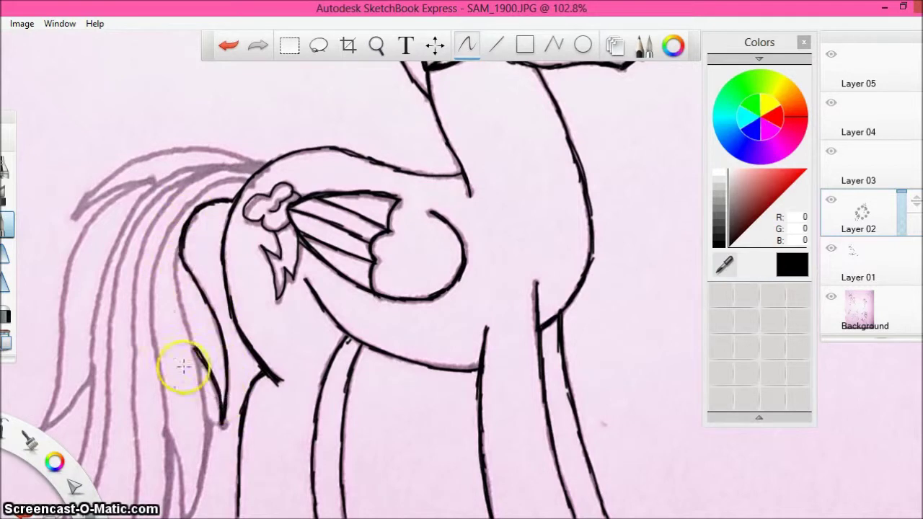
pyautogui.moveTo(110, 177)
pyautogui.mouseDown()
pyautogui.moveTo(241, 154)
pyautogui.moveTo(269, 167)
pyautogui.mouseUp()
pyautogui.moveTo(75, 217); pyautogui.dragTo(137, 185)
pyautogui.moveTo(153, 181)
pyautogui.mouseDown()
pyautogui.moveTo(111, 202)
pyautogui.moveTo(39, 434)
pyautogui.moveTo(94, 368)
pyautogui.mouseUp()
# Step: Trace the rest of the third pony's outer tail outline in black, including the jagged tips along its lower end
pyautogui.click(376, 45)
pyautogui.moveTo(382, 181); pyautogui.dragTo(481, 82)
pyautogui.click(105, 138)
pyautogui.moveTo(192, 267); pyautogui.dragTo(183, 345)
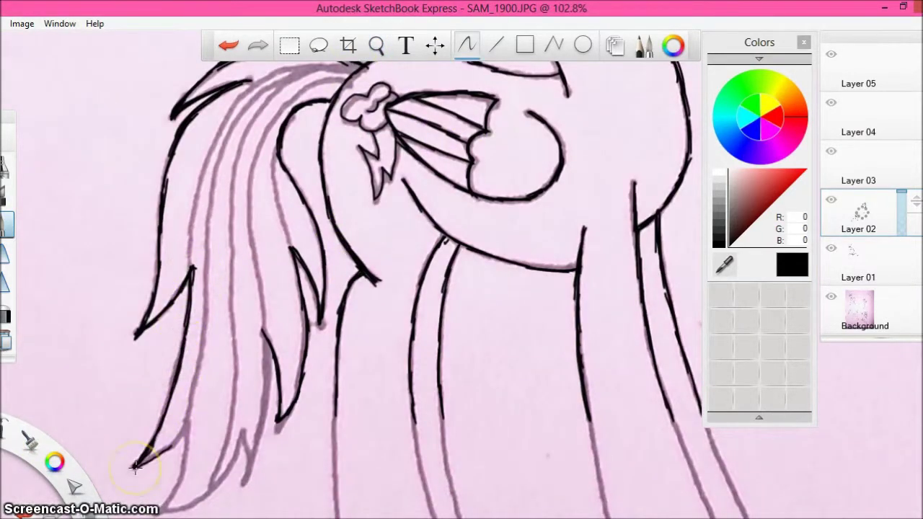
pyautogui.moveTo(178, 504)
pyautogui.mouseDown()
pyautogui.moveTo(216, 488)
pyautogui.moveTo(246, 461)
pyautogui.mouseUp()
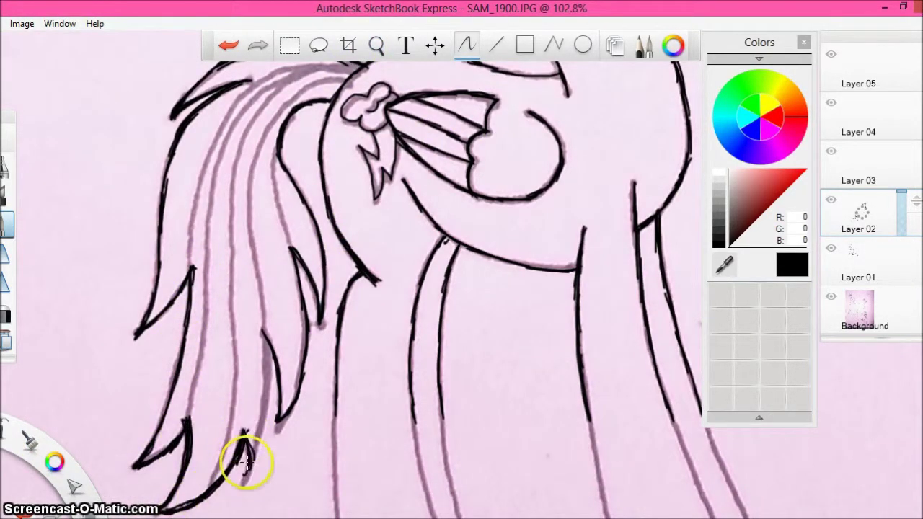
pyautogui.moveTo(297, 269)
pyautogui.mouseDown()
pyautogui.moveTo(304, 362)
pyautogui.moveTo(283, 418)
pyautogui.mouseUp()
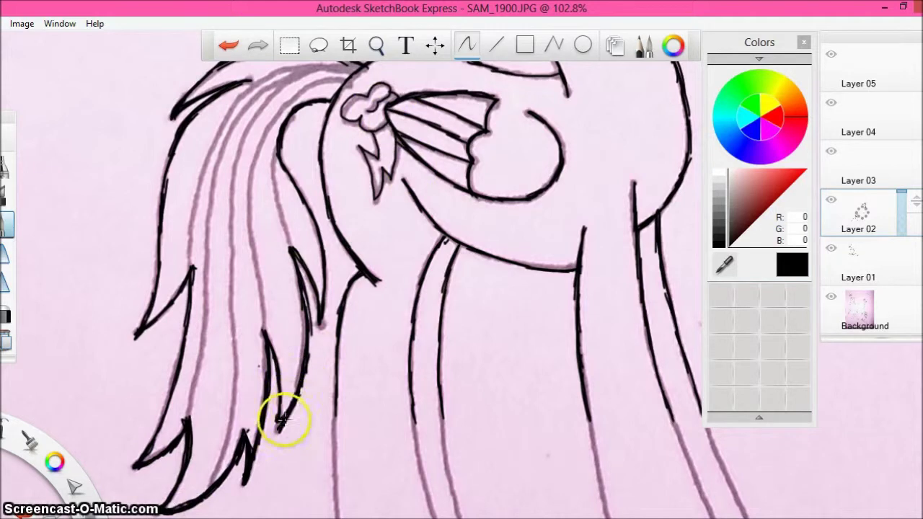
# Step: Trace the long flowing strand lines inside the third pony's tail, from its base toward the tips
pyautogui.moveTo(359, 67)
pyautogui.mouseDown()
pyautogui.moveTo(307, 70)
pyautogui.moveTo(223, 128)
pyautogui.moveTo(186, 274)
pyautogui.mouseUp()
pyautogui.moveTo(339, 78)
pyautogui.mouseDown()
pyautogui.moveTo(223, 148)
pyautogui.moveTo(203, 342)
pyautogui.mouseUp()
pyautogui.moveTo(308, 72)
pyautogui.mouseDown()
pyautogui.moveTo(230, 295)
pyautogui.moveTo(223, 463)
pyautogui.moveTo(209, 490)
pyautogui.mouseUp()
pyautogui.moveTo(364, 66)
pyautogui.mouseDown()
pyautogui.moveTo(288, 103)
pyautogui.moveTo(273, 312)
pyautogui.mouseUp()
# Step: Trace the lower parts of the third pony's front and hind legs down to the hooves
pyautogui.press('space')
pyautogui.moveTo(382, 285)
pyautogui.mouseDown()
pyautogui.moveTo(233, 146)
pyautogui.moveTo(239, 138)
pyautogui.mouseUp()
pyautogui.moveTo(190, 257); pyautogui.dragTo(209, 457)
pyautogui.moveTo(268, 252); pyautogui.dragTo(316, 445)
pyautogui.moveTo(303, 413); pyautogui.dragTo(328, 465)
pyautogui.moveTo(294, 256); pyautogui.dragTo(328, 407)
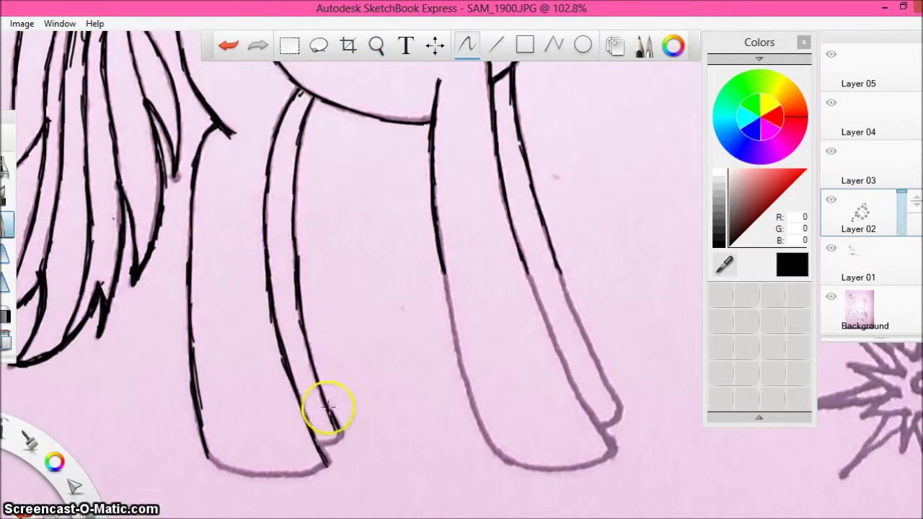
pyautogui.moveTo(440, 259); pyautogui.dragTo(501, 457)
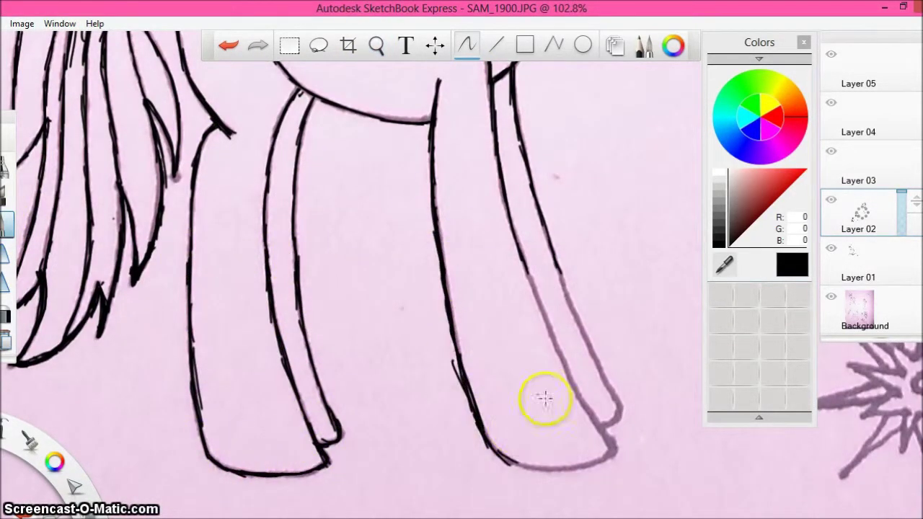
pyautogui.moveTo(524, 263); pyautogui.dragTo(595, 419)
pyautogui.moveTo(554, 253); pyautogui.dragTo(617, 417)
# Step: Trace the outer outline of the ear on the unicorn pony, the next one in the sketch
pyautogui.click(375, 45)
pyautogui.moveTo(376, 75); pyautogui.dragTo(379, 151)
pyautogui.moveTo(419, 118); pyautogui.dragTo(3, 359)
pyautogui.click(371, 43)
pyautogui.moveTo(284, 88); pyautogui.dragTo(340, 159)
pyautogui.click(380, 47)
pyautogui.click(380, 46)
pyautogui.moveTo(403, 220); pyautogui.dragTo(148, 166)
pyautogui.click(490, 237)
pyautogui.moveTo(535, 218); pyautogui.dragTo(521, 290)
pyautogui.moveTo(524, 252)
pyautogui.mouseDown()
pyautogui.moveTo(608, 148)
pyautogui.moveTo(604, 328)
pyautogui.mouseUp()
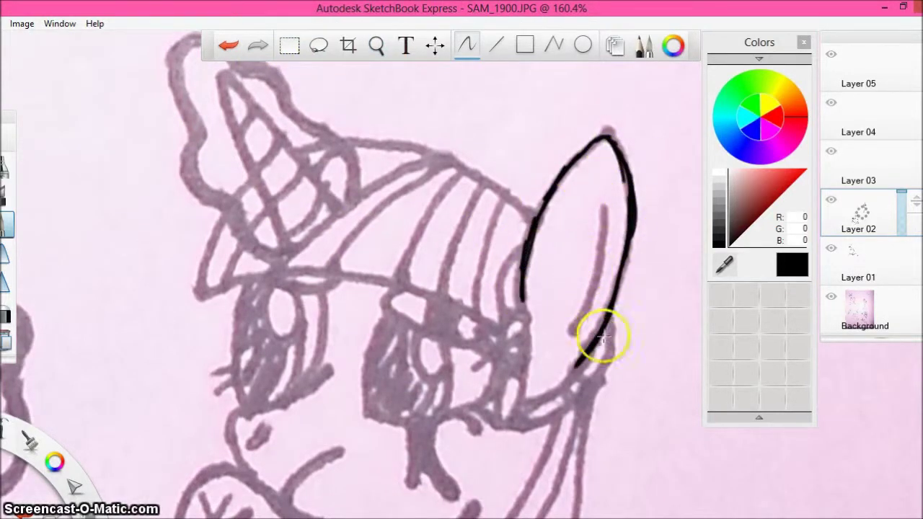
# Step: Trace the hair and dotted band around the base of the unicorn's ear, plus the inner ear line
pyautogui.moveTo(506, 311)
pyautogui.mouseDown()
pyautogui.moveTo(514, 428)
pyautogui.moveTo(603, 354)
pyautogui.moveTo(555, 393)
pyautogui.mouseUp()
pyautogui.moveTo(515, 260); pyautogui.dragTo(520, 310)
pyautogui.moveTo(528, 242); pyautogui.dragTo(500, 310)
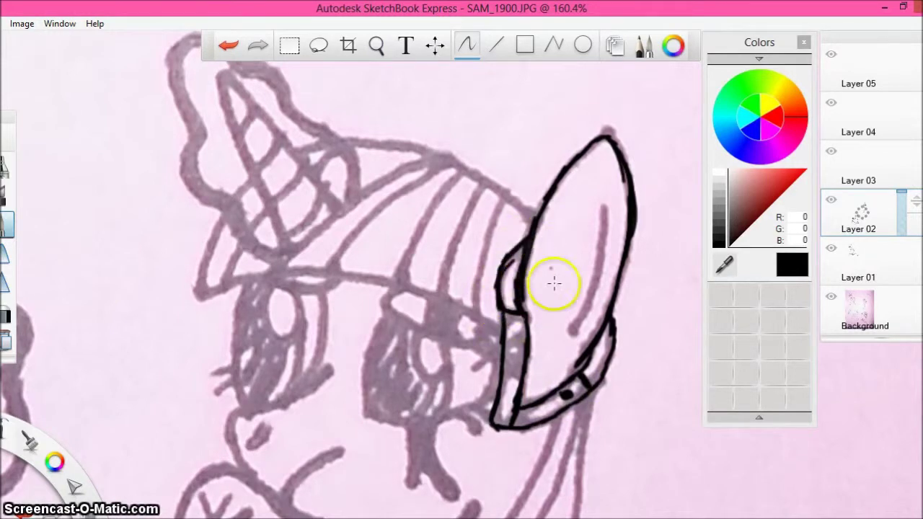
pyautogui.moveTo(605, 207); pyautogui.dragTo(573, 332)
# Step: Trace the unicorn's ridged horn and its swept fringe with the curved stripe lines
pyautogui.moveTo(220, 72); pyautogui.dragTo(284, 245)
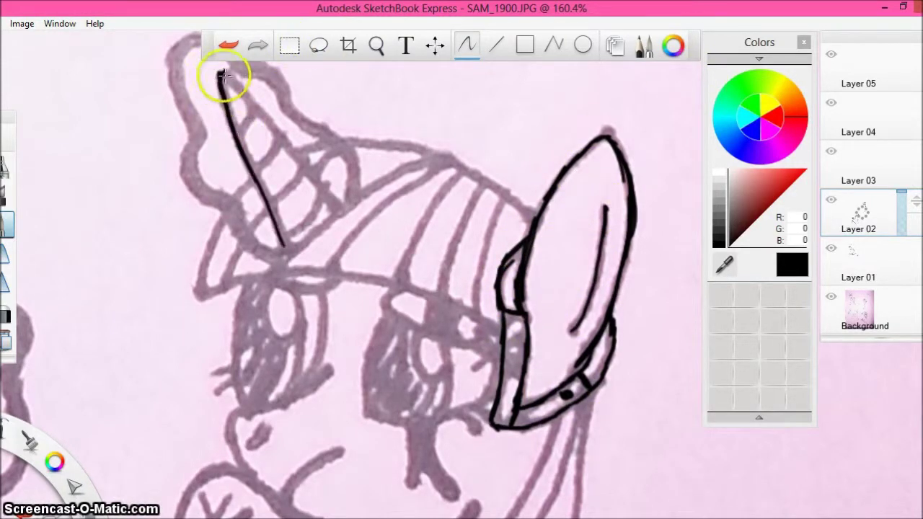
pyautogui.moveTo(266, 202)
pyautogui.mouseDown()
pyautogui.moveTo(233, 181)
pyautogui.moveTo(237, 206)
pyautogui.moveTo(426, 149)
pyautogui.moveTo(201, 283)
pyautogui.moveTo(396, 278)
pyautogui.moveTo(498, 331)
pyautogui.mouseUp()
pyautogui.moveTo(278, 270)
pyautogui.mouseDown()
pyautogui.moveTo(356, 192)
pyautogui.moveTo(374, 209)
pyautogui.moveTo(331, 270)
pyautogui.mouseUp()
pyautogui.moveTo(460, 172); pyautogui.dragTo(400, 278)
pyautogui.moveTo(484, 184); pyautogui.dragTo(438, 292)
pyautogui.moveTo(502, 198); pyautogui.dragTo(470, 322)
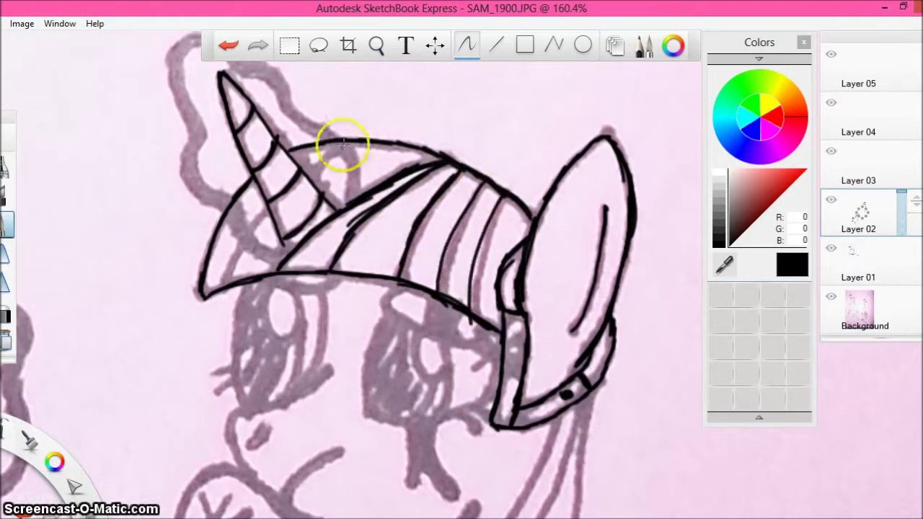
# Step: Trace the wavy aura outline around the unicorn's horn, undoing strokes that miss the sketch
pyautogui.moveTo(167, 53); pyautogui.dragTo(189, 120)
pyautogui.moveTo(175, 84); pyautogui.dragTo(282, 258)
pyautogui.moveTo(173, 55); pyautogui.dragTo(200, 40)
pyautogui.click(229, 45)
pyautogui.click(376, 45)
pyautogui.moveTo(118, 138); pyautogui.dragTo(128, 199)
pyautogui.moveTo(193, 109)
pyautogui.mouseDown()
pyautogui.moveTo(303, 175)
pyautogui.moveTo(243, 127)
pyautogui.moveTo(351, 218)
pyautogui.mouseUp()
pyautogui.click(232, 50)
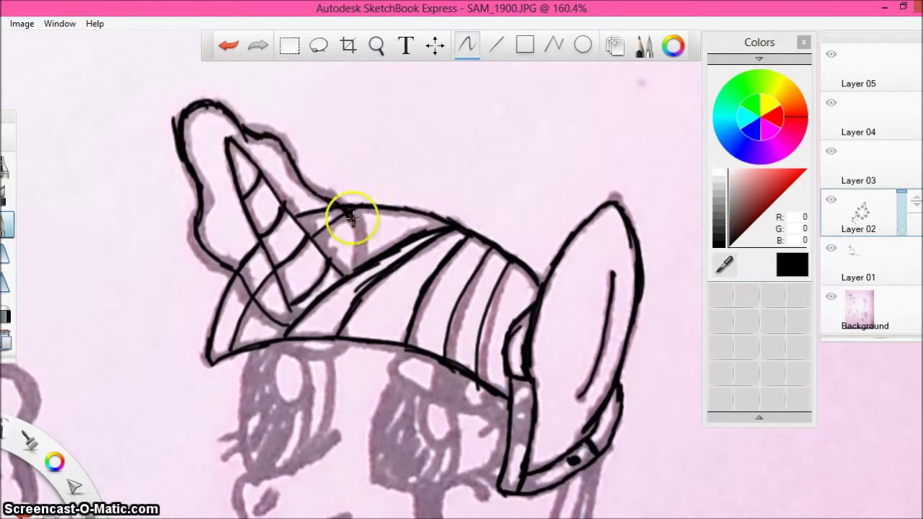
pyautogui.moveTo(257, 132)
pyautogui.mouseDown()
pyautogui.moveTo(181, 151)
pyautogui.moveTo(221, 252)
pyautogui.moveTo(270, 315)
pyautogui.moveTo(290, 324)
pyautogui.mouseUp()
pyautogui.moveTo(330, 204); pyautogui.dragTo(360, 249)
# Step: Trace the front edge of the unicorn's face and the solid star shape beside its outer eye
pyautogui.click(379, 48)
pyautogui.moveTo(356, 374); pyautogui.dragTo(289, 153)
pyautogui.click(250, 165)
pyautogui.moveTo(191, 127); pyautogui.dragTo(186, 252)
pyautogui.moveTo(445, 173); pyautogui.dragTo(433, 199)
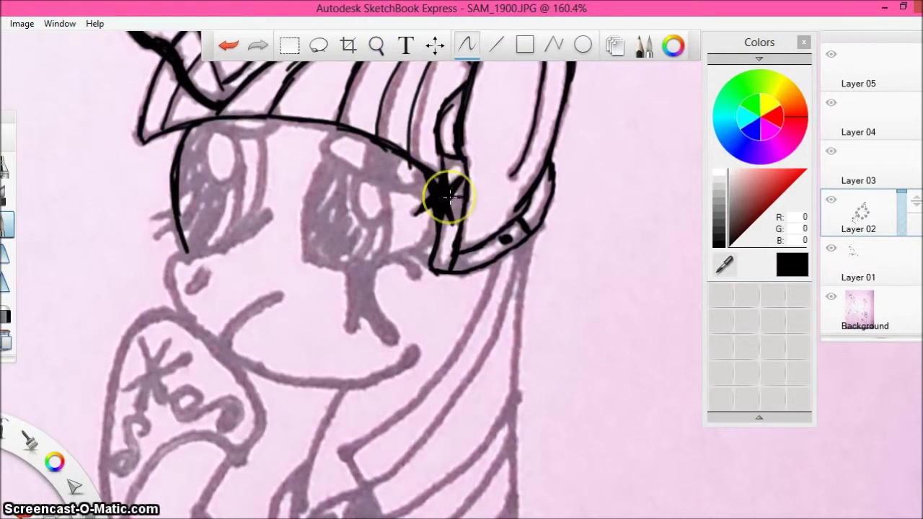
# Step: Trace the unicorn's muzzle, jaw, mouth and nostril, and the outlines of both eyes
pyautogui.moveTo(196, 249)
pyautogui.mouseDown()
pyautogui.moveTo(180, 295)
pyautogui.moveTo(305, 381)
pyautogui.moveTo(416, 352)
pyautogui.mouseUp()
pyautogui.moveTo(220, 330); pyautogui.dragTo(245, 317)
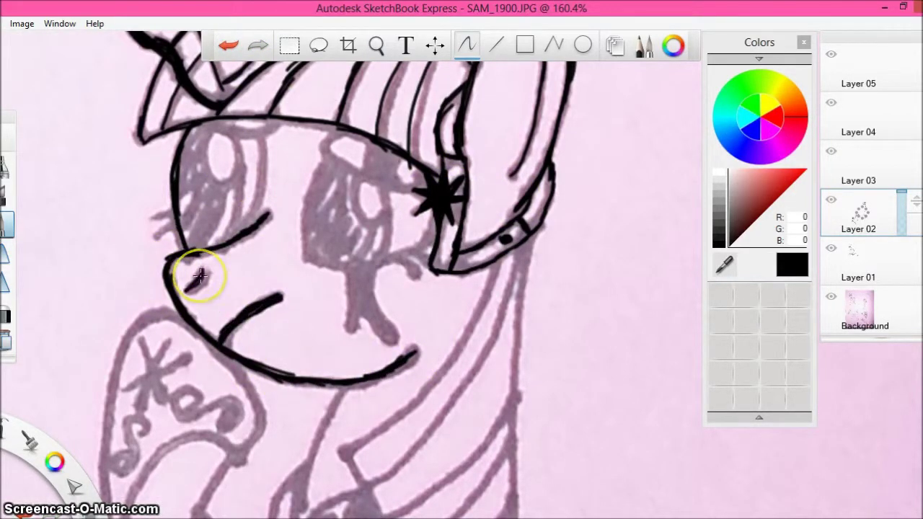
pyautogui.moveTo(347, 134); pyautogui.dragTo(369, 177)
pyautogui.moveTo(203, 121)
pyautogui.mouseDown()
pyautogui.moveTo(266, 159)
pyautogui.moveTo(303, 231)
pyautogui.moveTo(400, 259)
pyautogui.moveTo(368, 285)
pyautogui.mouseUp()
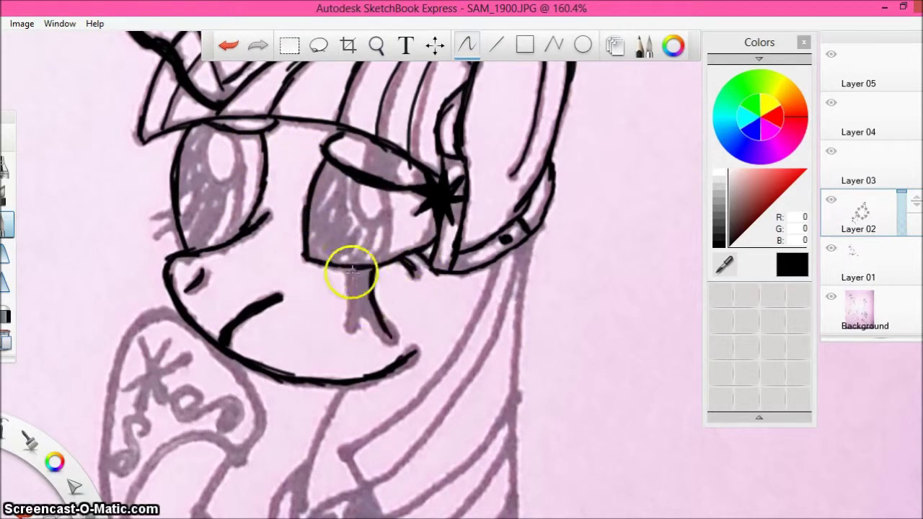